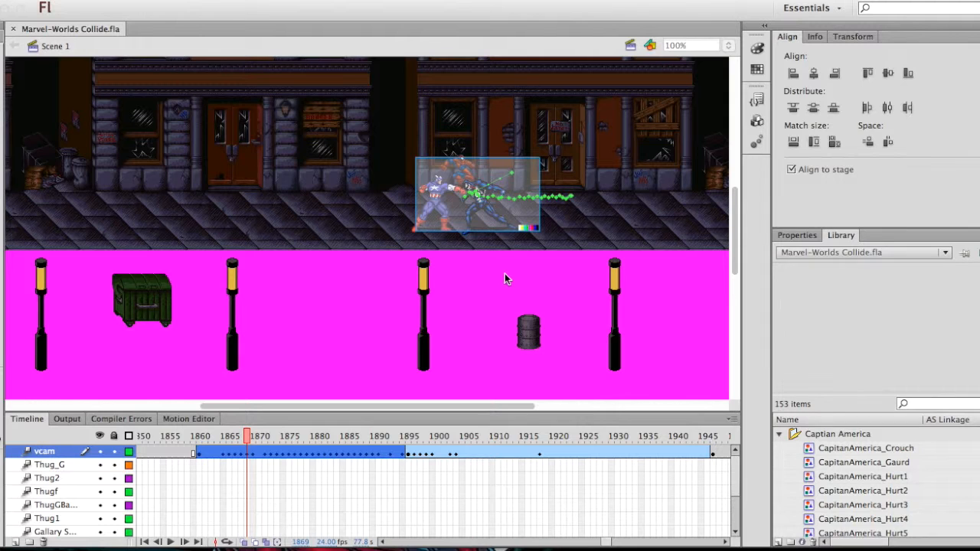
# Preview Captain America's sprites in the library from the crouch pose through the low kick
pyautogui.click(895, 448)
pyautogui.press('Down')
pyautogui.press('Down')
pyautogui.press('Down')
pyautogui.press('Down')
pyautogui.press('Down')
pyautogui.press('Down')
pyautogui.press('Down')
pyautogui.press('Down')
pyautogui.press('Down')
pyautogui.press('Down')
pyautogui.press('Down')
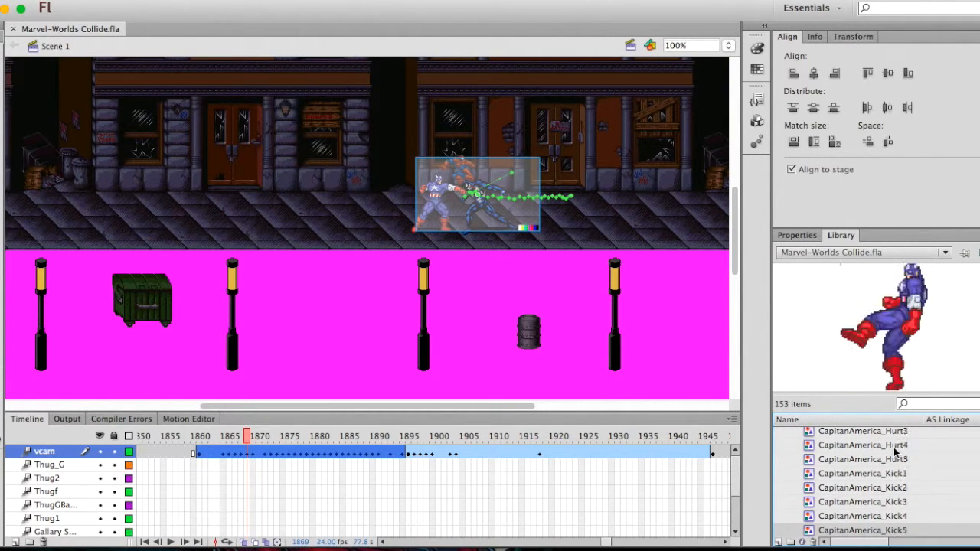
pyautogui.press('Down')
# Show the Manhattan Street scene at frame 161
pyautogui.hscroll(-20, 417, 496)
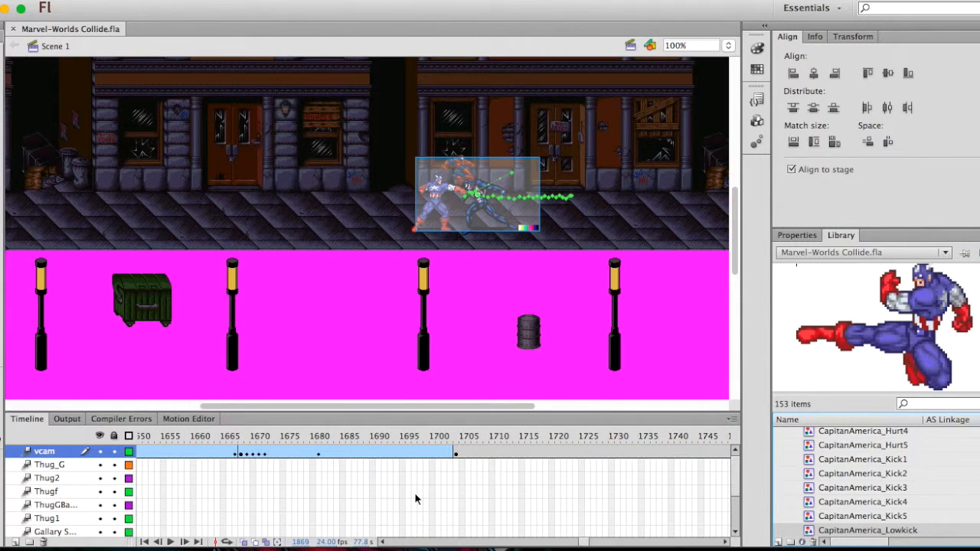
pyautogui.hscroll(-10, 416, 499)
pyautogui.hscroll(7, 416, 499)
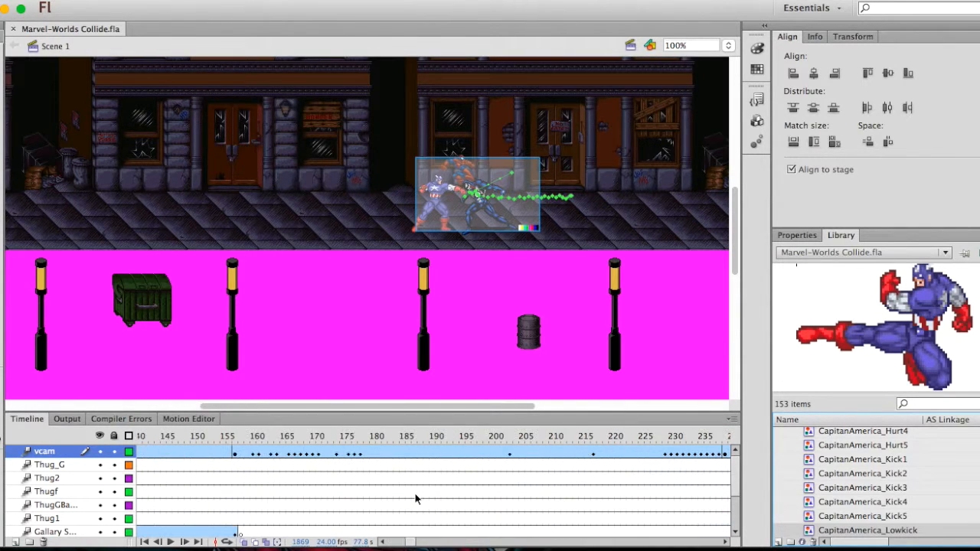
pyautogui.click(259, 438)
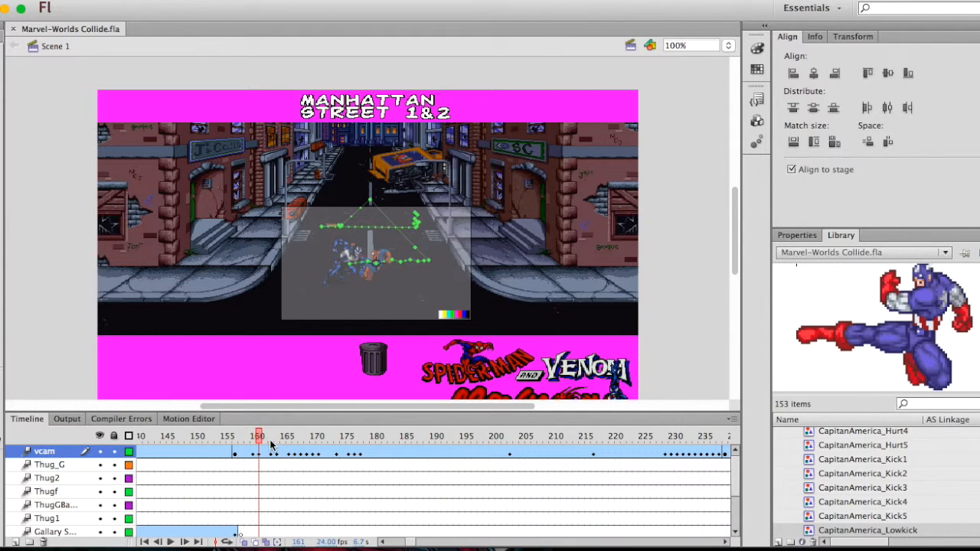
# Scrub the start of the alleyway fight from frame 545 to frame 557
pyautogui.hscroll(10, 398, 486)
pyautogui.click(318, 437)
pyautogui.moveTo(322, 439); pyautogui.dragTo(159, 436)
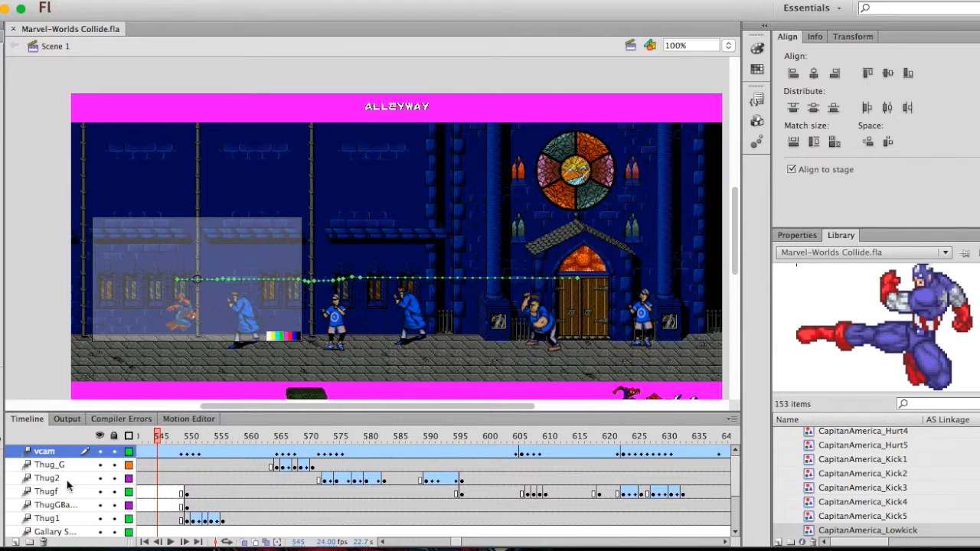
pyautogui.moveTo(155, 437); pyautogui.dragTo(231, 461)
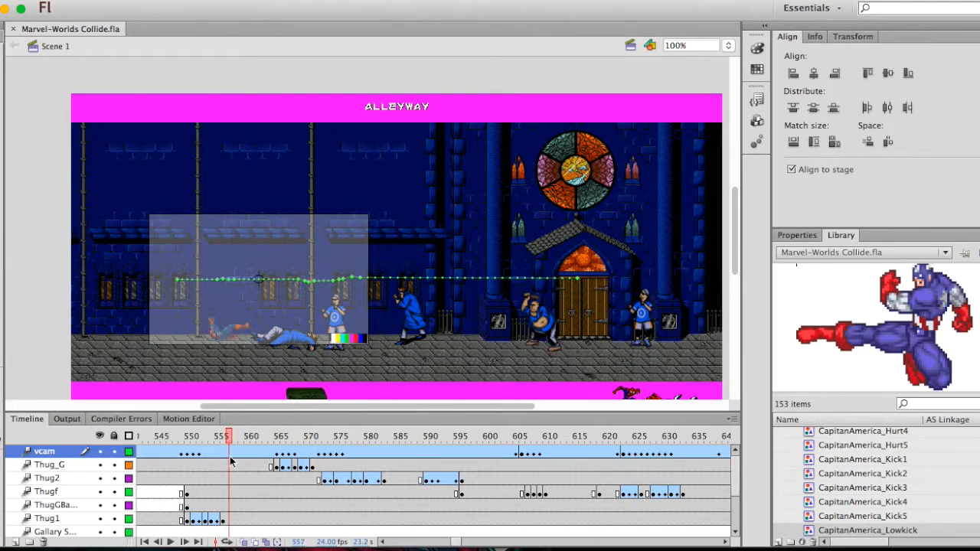
# Scrub onward through the alleyway fight to frame 591
pyautogui.scroll(-3, 230, 461)
pyautogui.scroll(3, 230, 461)
pyautogui.click(363, 435)
pyautogui.moveTo(363, 438); pyautogui.dragTo(432, 446)
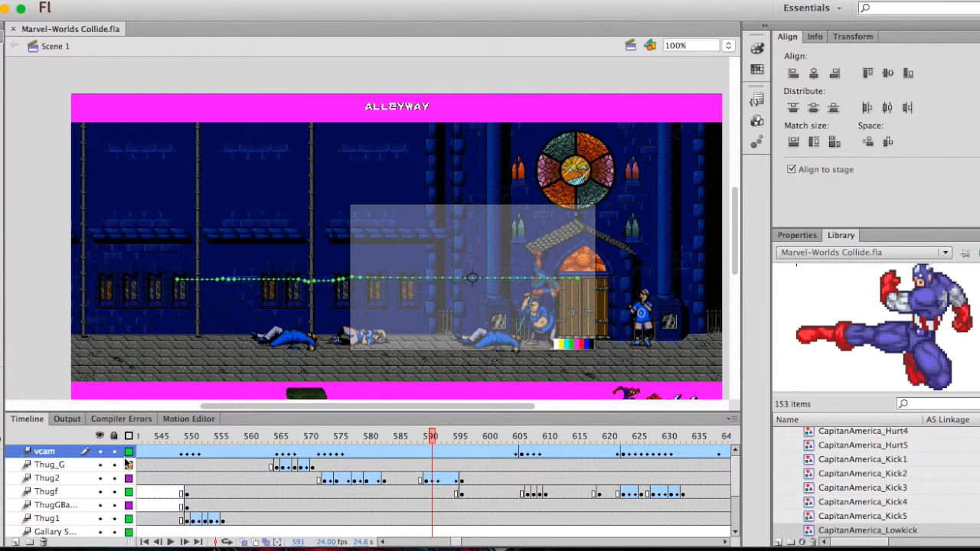
# Select the Thug1 layer and scrub the alleyway fight back to frame 571
pyautogui.click(65, 462)
pyautogui.click(68, 519)
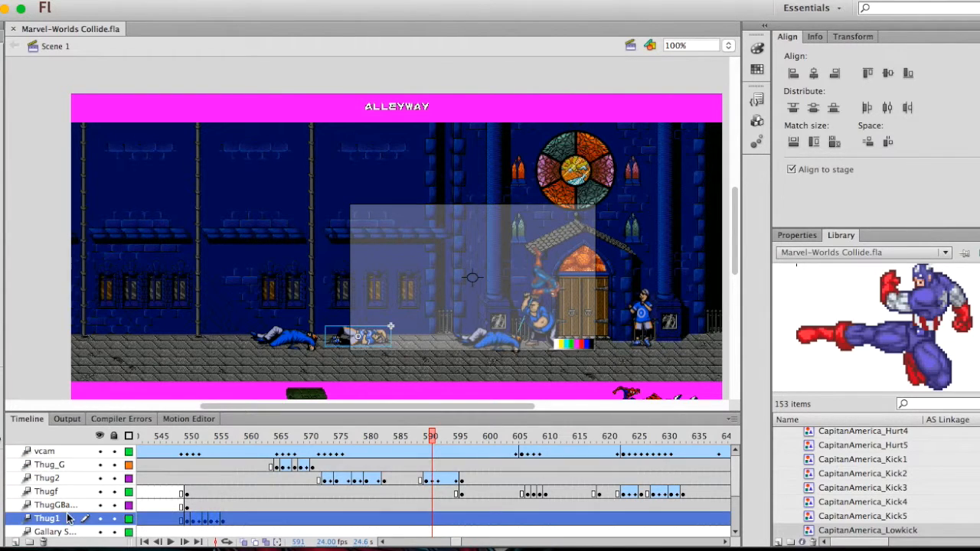
pyautogui.moveTo(325, 437)
pyautogui.mouseDown()
pyautogui.moveTo(376, 436)
pyautogui.moveTo(313, 435)
pyautogui.mouseUp()
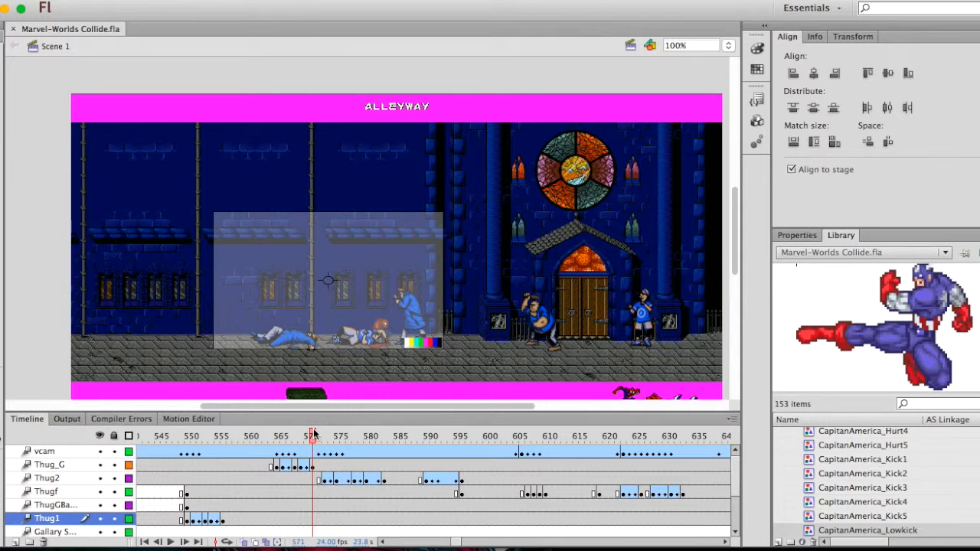
# Scrub to frame 625 and inspect Spider-Man and the thug beside the church door at 400% zoom
pyautogui.moveTo(314, 437); pyautogui.dragTo(639, 469)
pyautogui.press('super+equal')
pyautogui.press('super+equal')
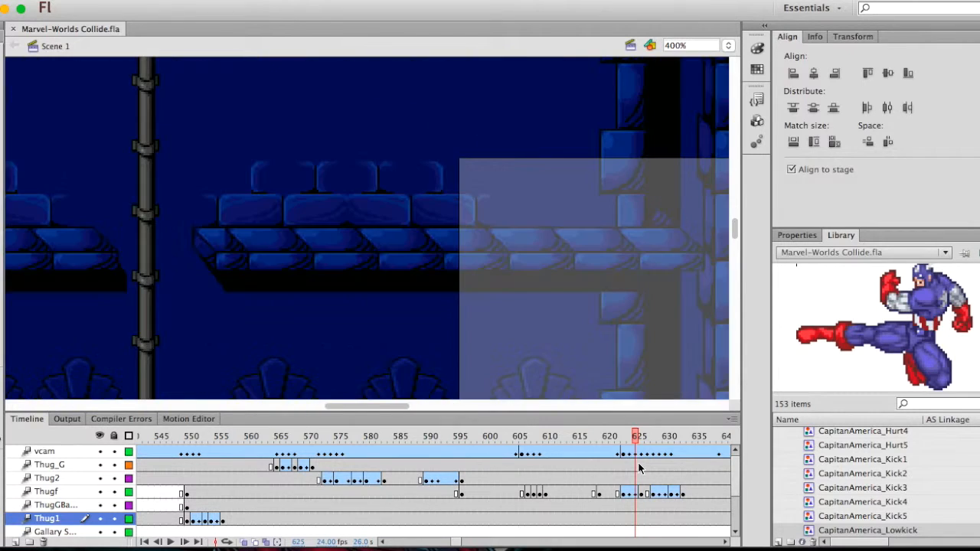
pyautogui.scroll(-10, 557, 309)
pyautogui.hscroll(10, 557, 309)
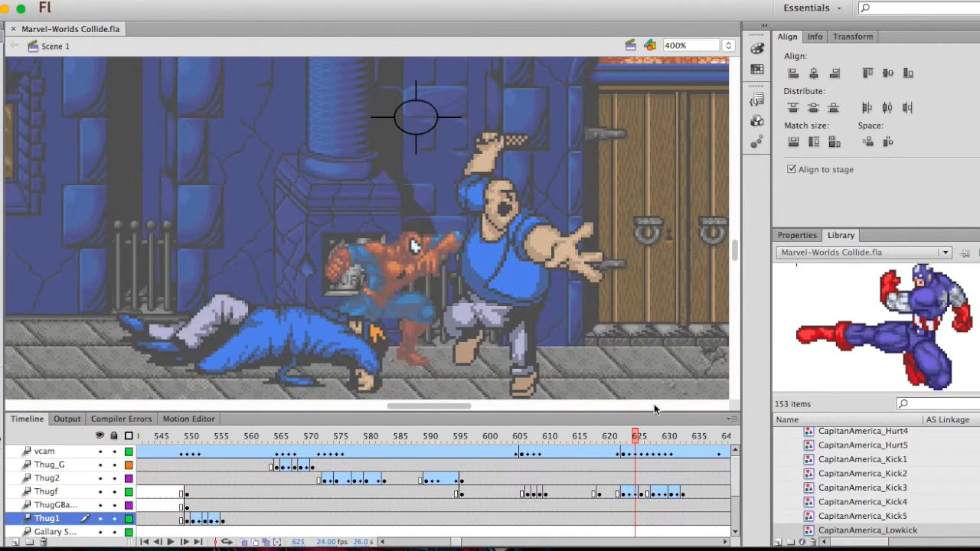
# Scrub back to frame 622 and view the alleyway fight at 100% zoom
pyautogui.moveTo(634, 442)
pyautogui.mouseDown()
pyautogui.moveTo(620, 442)
pyautogui.moveTo(663, 442)
pyautogui.moveTo(609, 442)
pyautogui.moveTo(644, 439)
pyautogui.moveTo(617, 438)
pyautogui.mouseUp()
pyautogui.press('super+minus')
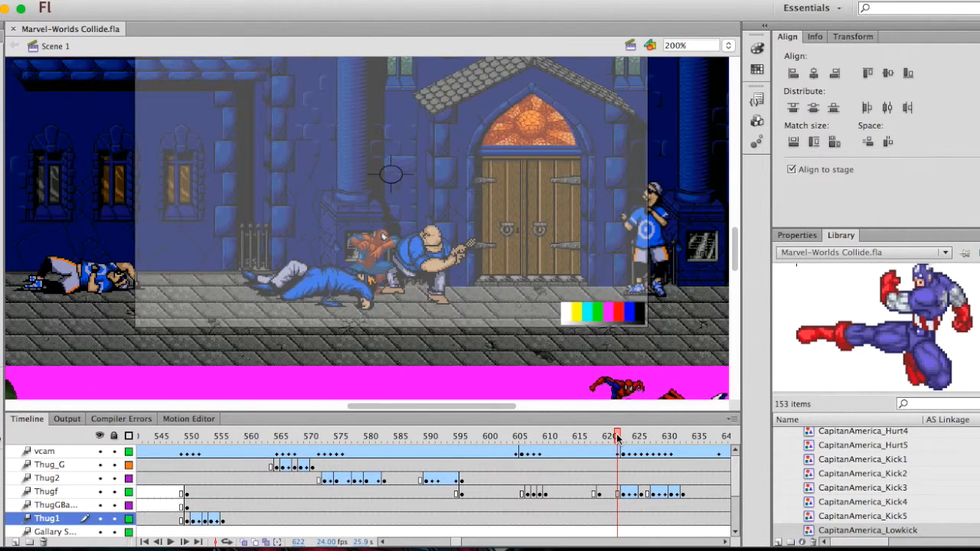
pyautogui.press('super+minus')
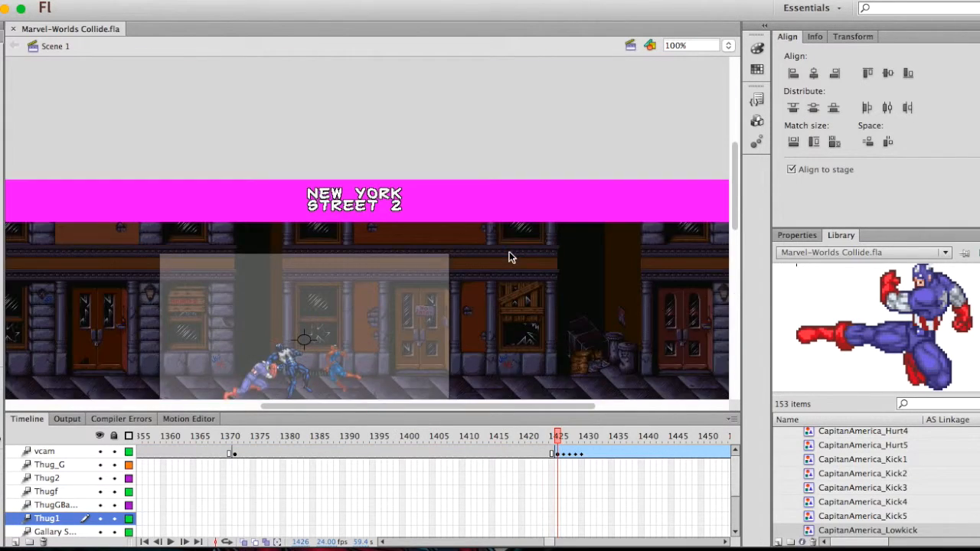
# Show the three fighters in the New York Street 2 scene at frame 1426
pyautogui.scroll(-3, 510, 256)
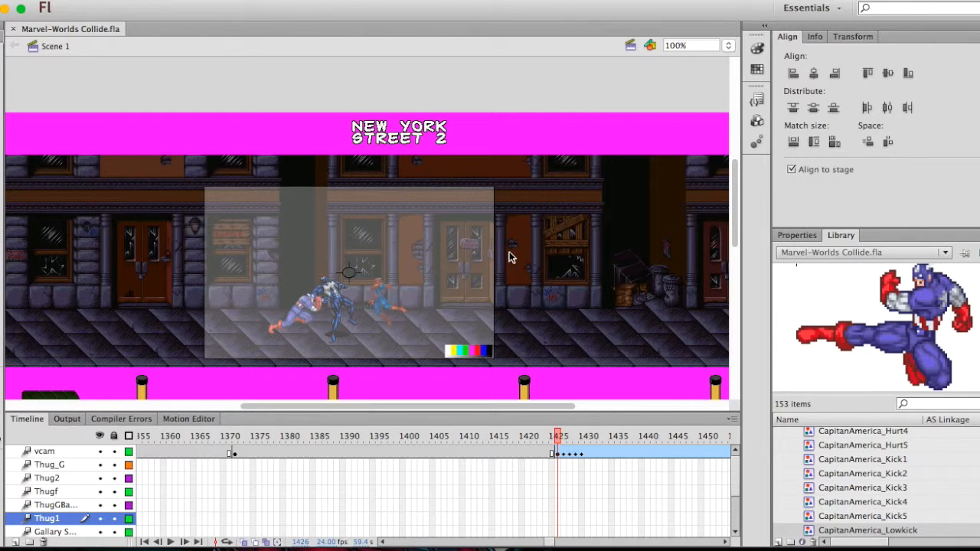
pyautogui.hscroll(-5, 511, 257)
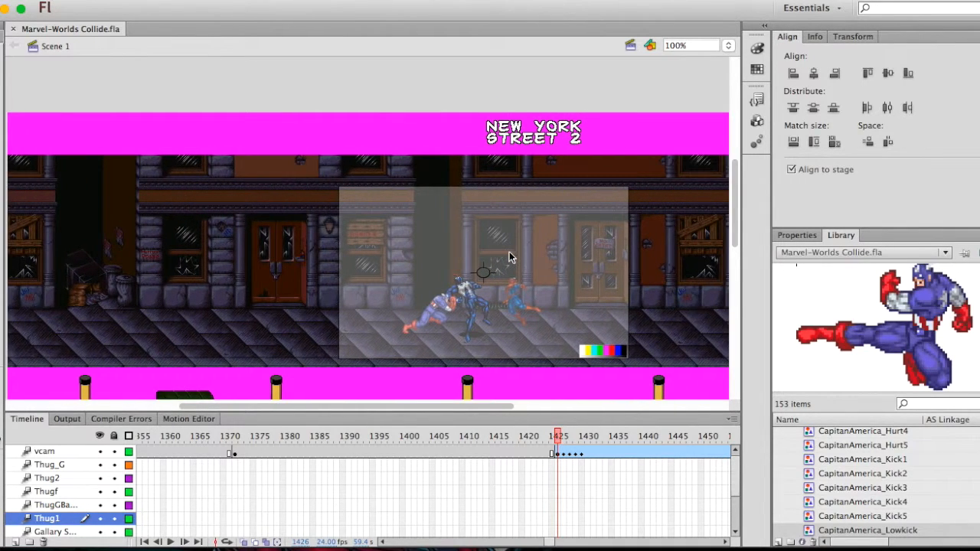
pyautogui.hscroll(10, 510, 257)
pyautogui.hscroll(-2, 510, 256)
# Scrub the New York Street 2 scene back to frame 1368, and review the fight from frame 1426 to 1443
pyautogui.moveTo(556, 436); pyautogui.dragTo(210, 443)
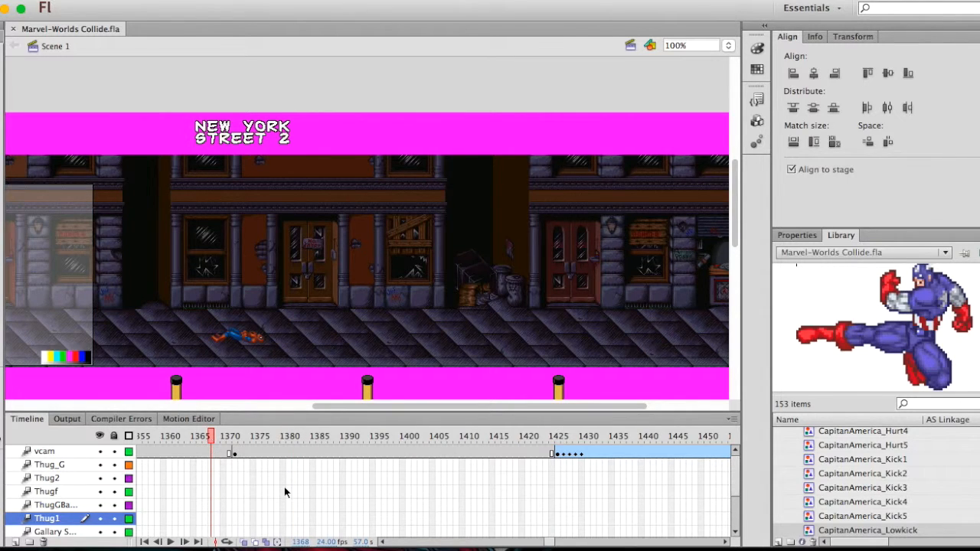
pyautogui.hscroll(-5, 284, 493)
pyautogui.hscroll(-7, 246, 307)
pyautogui.hscroll(5, 303, 441)
pyautogui.click(557, 437)
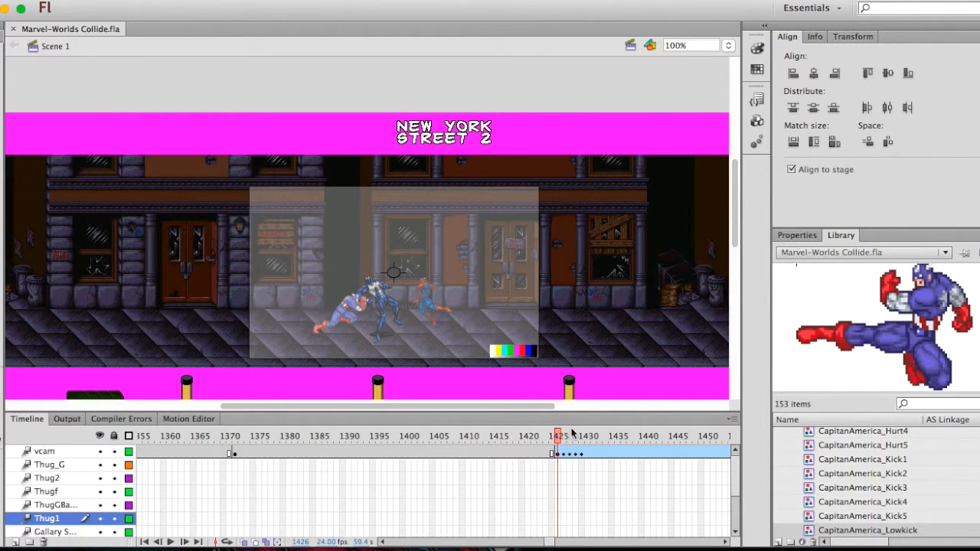
pyautogui.moveTo(559, 438); pyautogui.dragTo(655, 421)
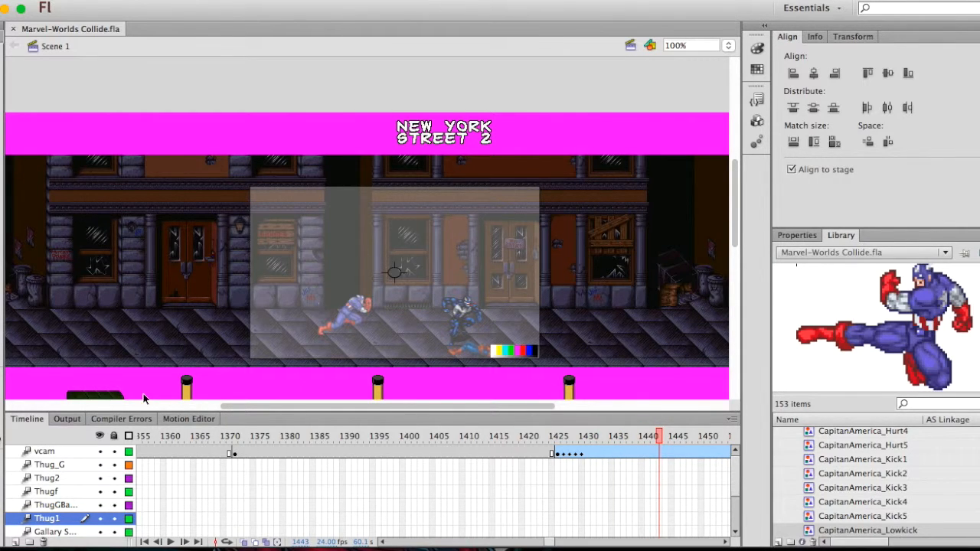
# Check the New York Street 2 animation at frame 1133 and at frame 849
pyautogui.hscroll(-10, 590, 448)
pyautogui.click(483, 433)
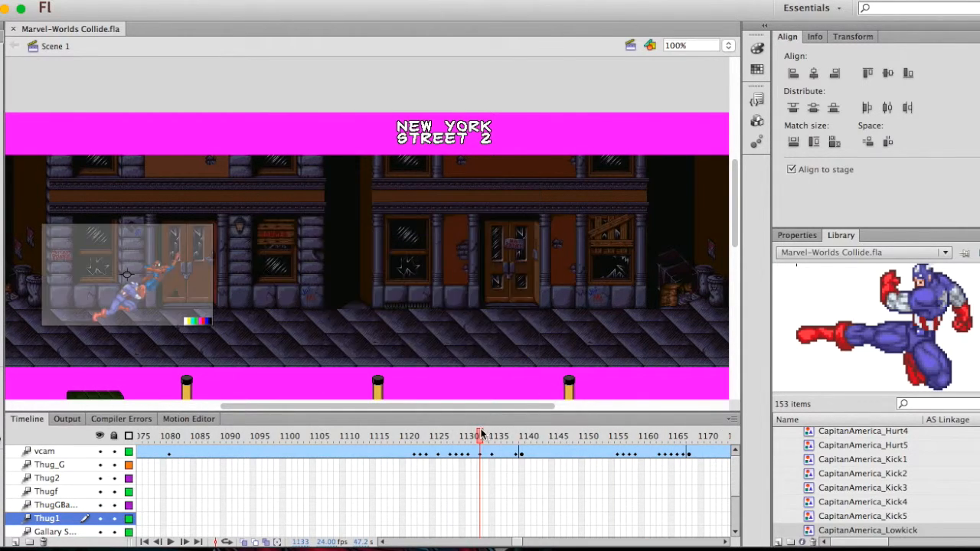
pyautogui.hscroll(-10, 431, 439)
pyautogui.click(386, 436)
pyautogui.moveTo(387, 437); pyautogui.dragTo(338, 438)
# Return to frame 842 and inspect Spider-Man's web-swing pose at 200% zoom
pyautogui.hscroll(-3, 301, 267)
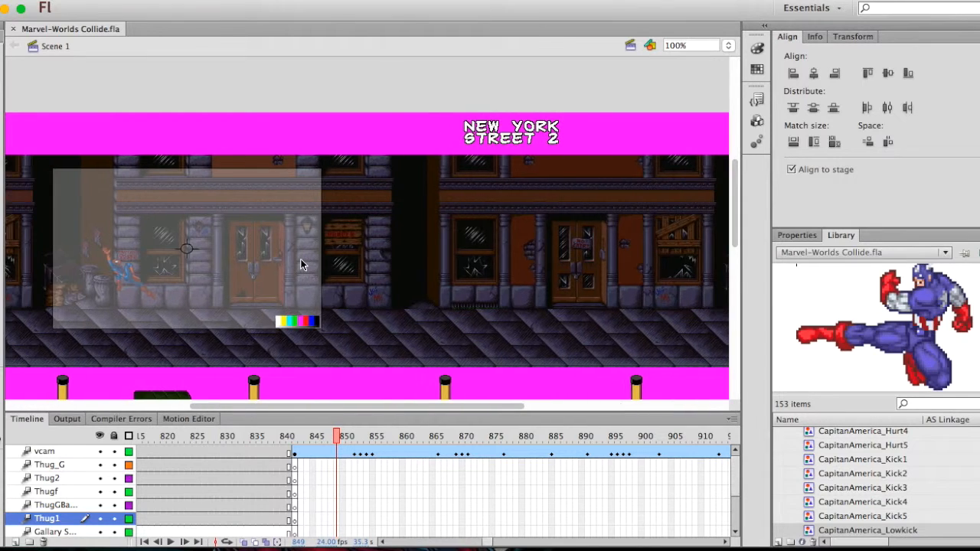
pyautogui.hscroll(-5, 302, 265)
pyautogui.scroll(-1, 304, 265)
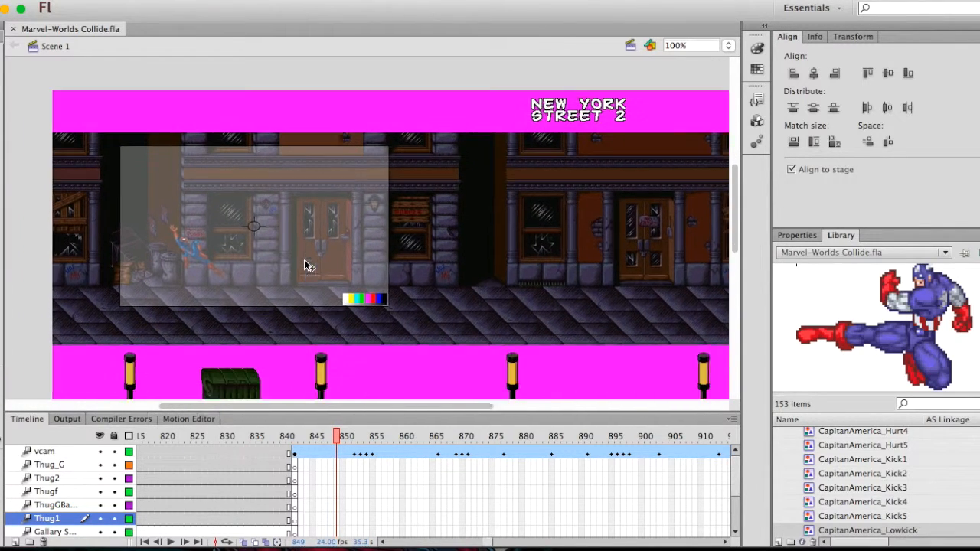
pyautogui.moveTo(342, 438); pyautogui.dragTo(299, 434)
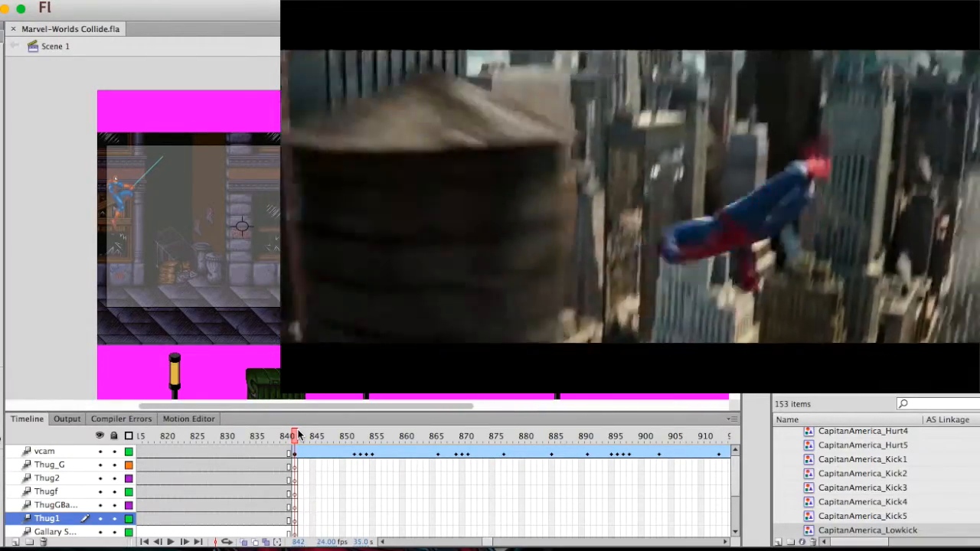
pyautogui.hscroll(-2, 372, 229)
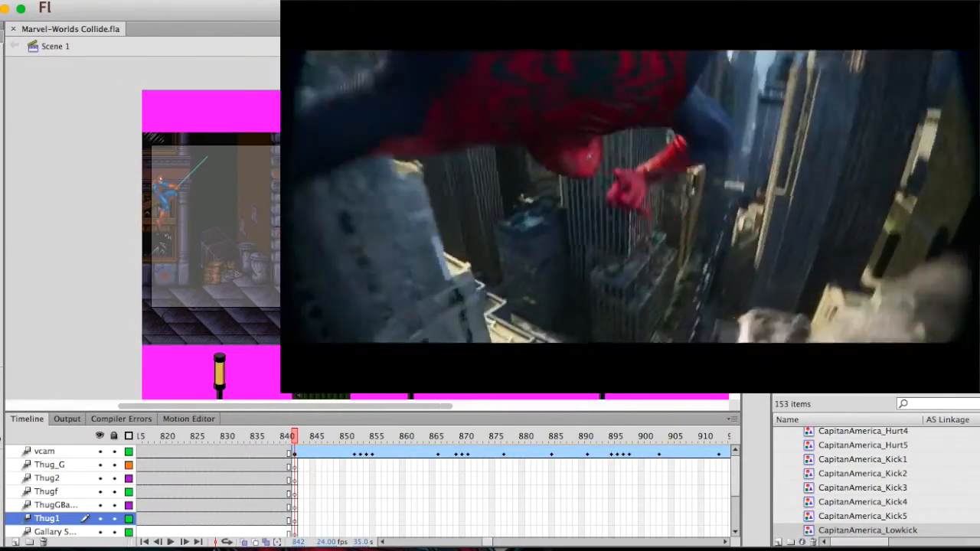
pyautogui.press('super+equal')
pyautogui.hscroll(-4, 372, 230)
pyautogui.scroll(1, 373, 229)
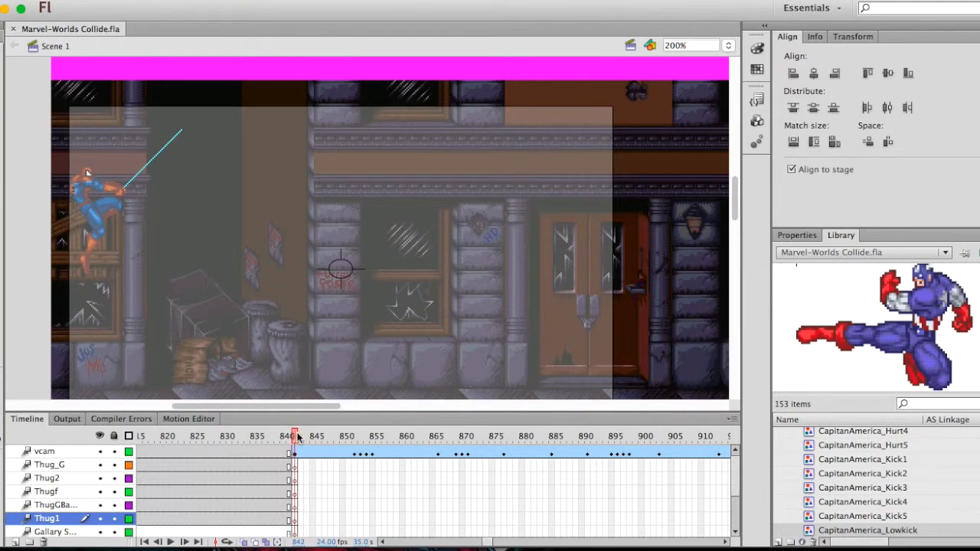
# Play the web swing from frame 843 with onion skinning on, and switch onion skinning off
pyautogui.moveTo(298, 437)
pyautogui.mouseDown()
pyautogui.moveTo(361, 437)
pyautogui.moveTo(304, 446)
pyautogui.mouseUp()
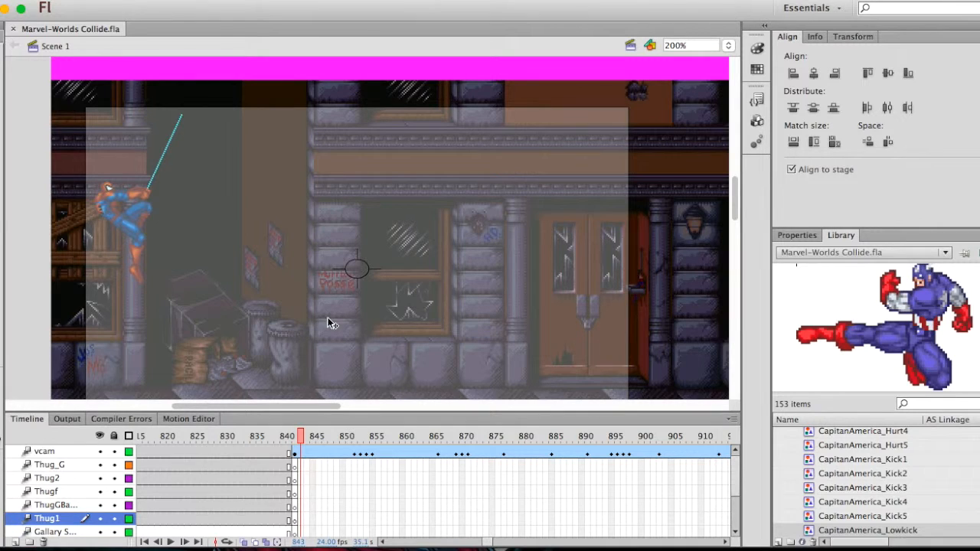
pyautogui.click(244, 542)
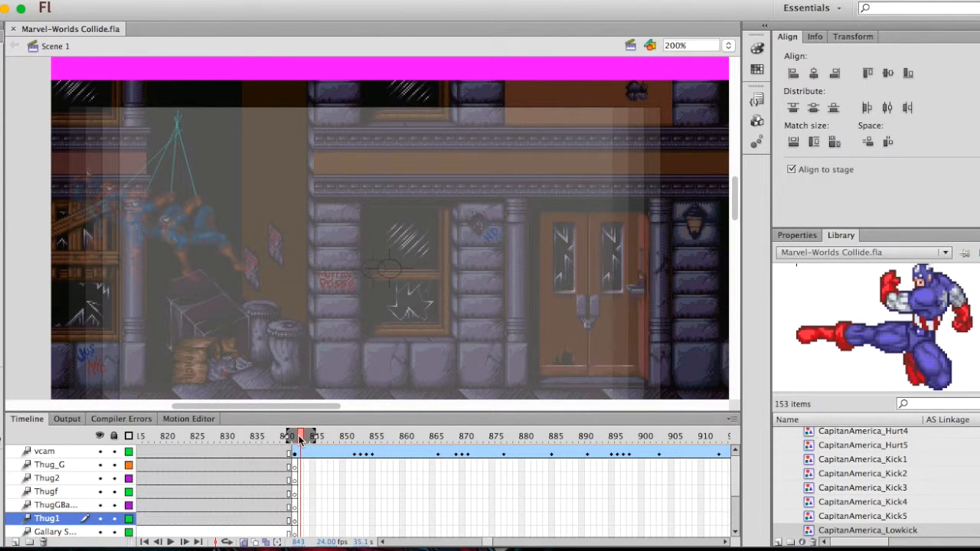
pyautogui.press('Return')
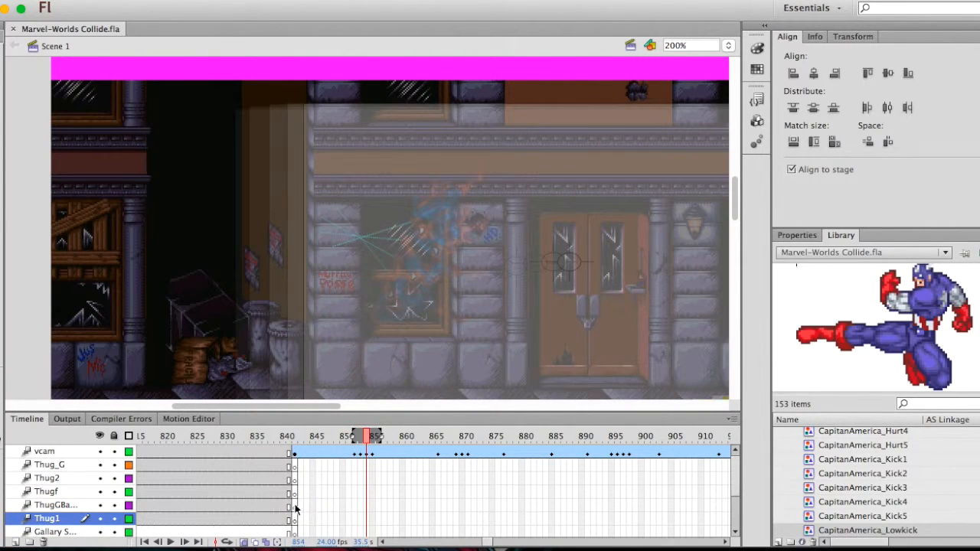
pyautogui.click(244, 542)
# Replay the web swing from frame 842 in close-up, and play it again at 100% zoom up to frame 878
pyautogui.moveTo(368, 438); pyautogui.dragTo(298, 419)
pyautogui.press('Return')
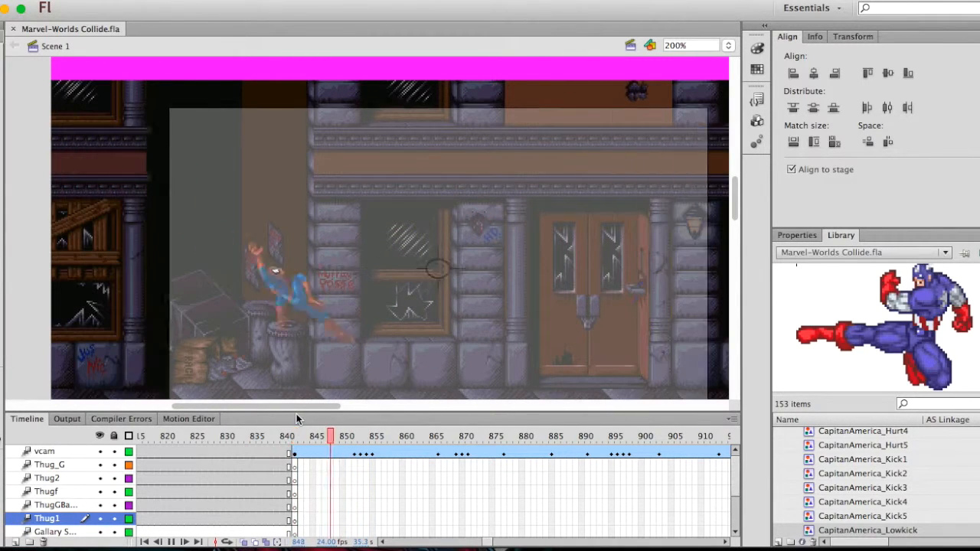
pyautogui.press('Return')
pyautogui.moveTo(408, 440); pyautogui.dragTo(296, 443)
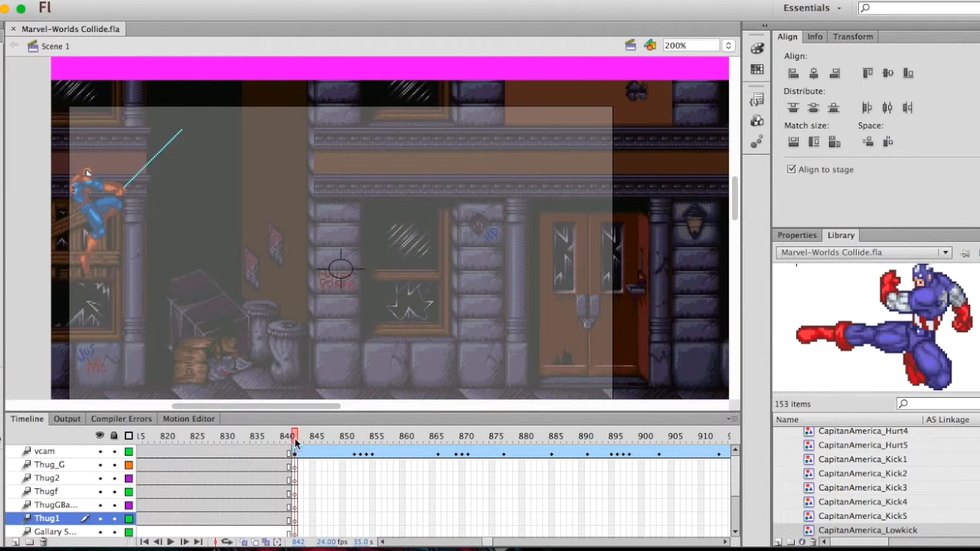
pyautogui.press('super+minus')
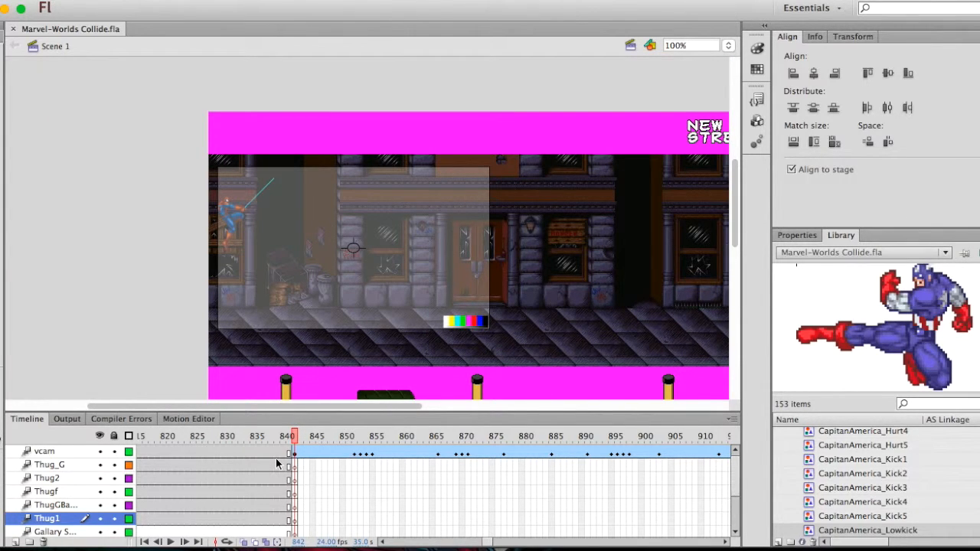
pyautogui.press('Return')
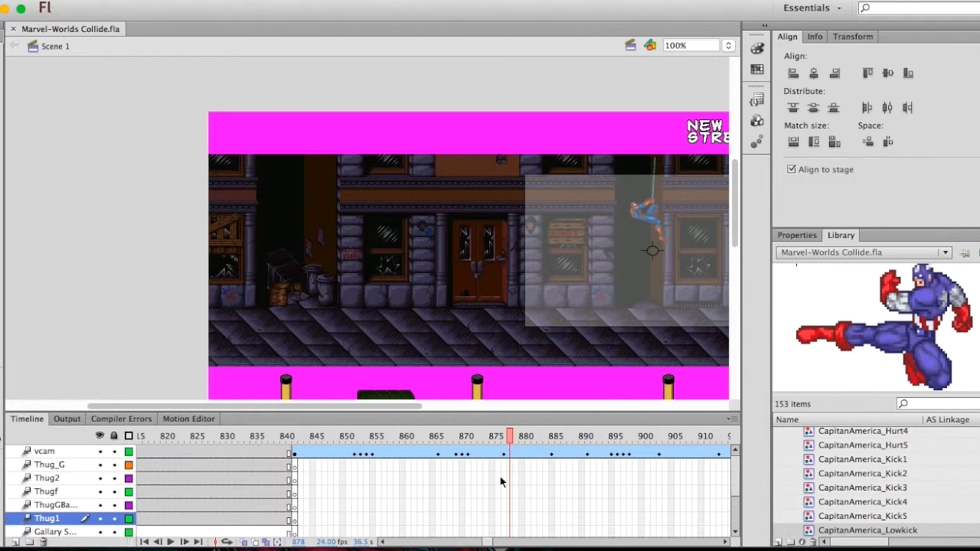
# Show the alleyway fight at frame 568 with the thugs in view
pyautogui.hscroll(10, 506, 342)
pyautogui.hscroll(-20, 464, 519)
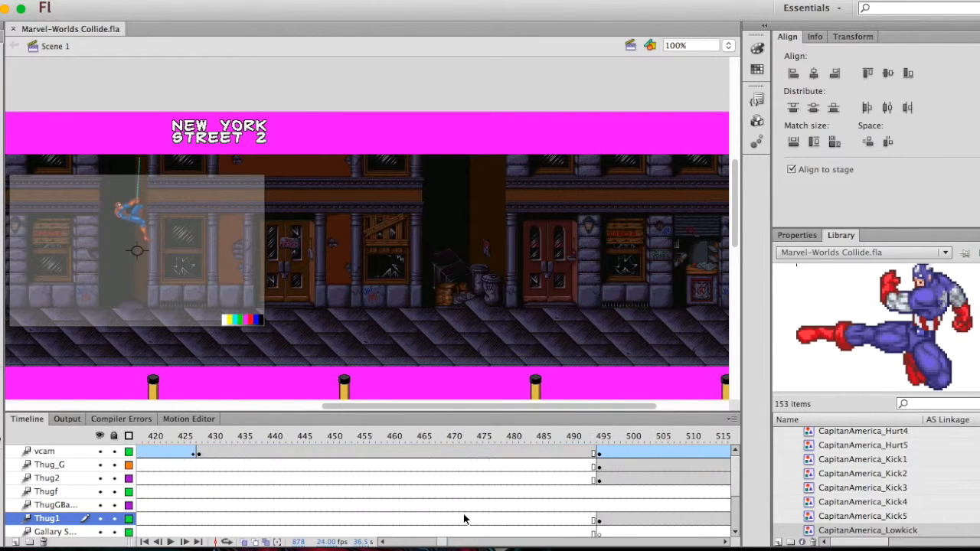
pyautogui.click(319, 437)
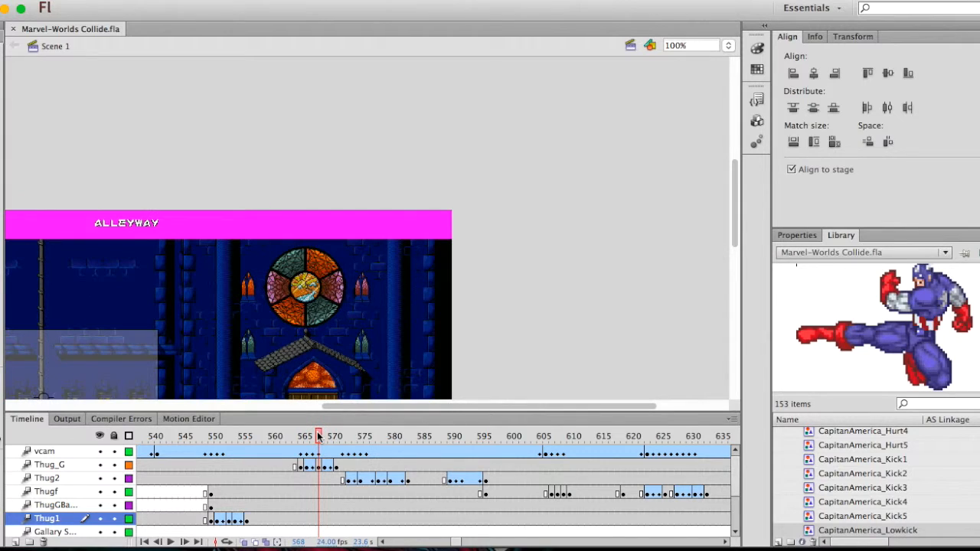
pyautogui.scroll(-5, 332, 255)
pyautogui.hscroll(-6, 332, 255)
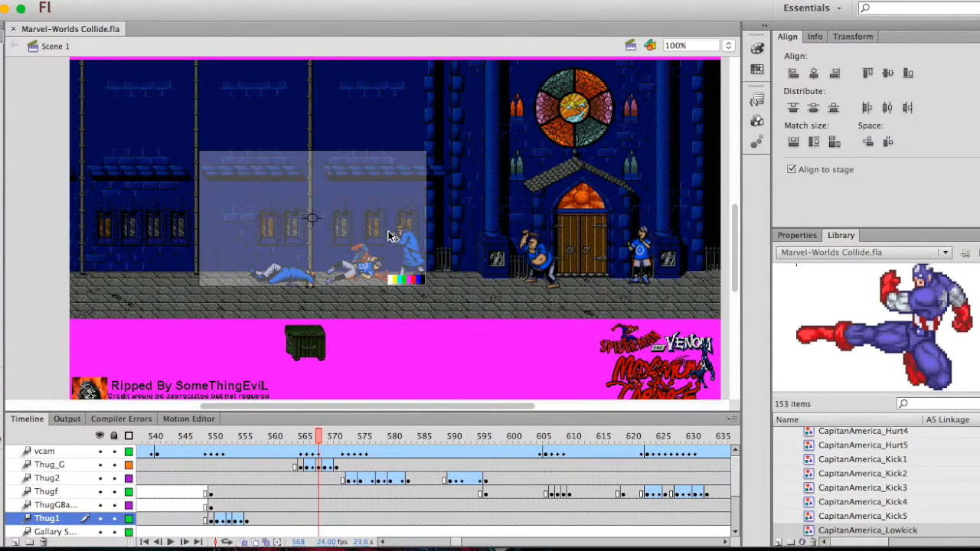
# Preview Captain America's hurt sprites in the library
pyautogui.scroll(3, 860, 475)
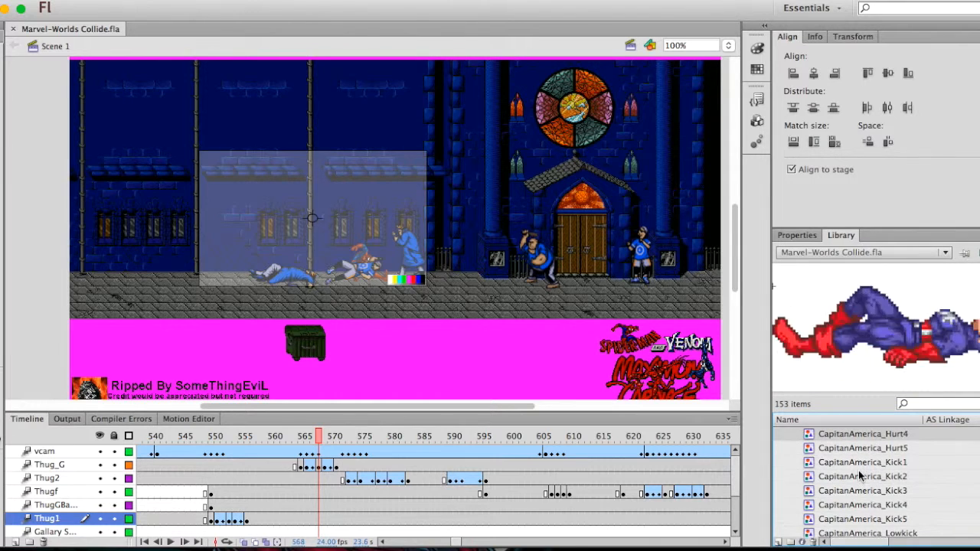
pyautogui.click(859, 471)
pyautogui.press('Down')
pyautogui.press('Down')
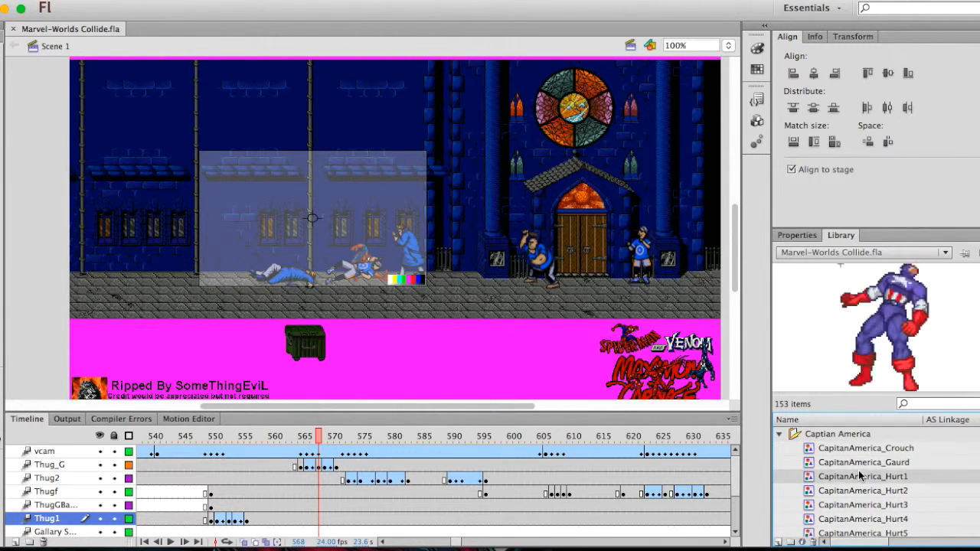
# Scrub the alleyway fight from frame 568 to frame 622 and look along the timeline
pyautogui.moveTo(318, 437); pyautogui.dragTo(642, 434)
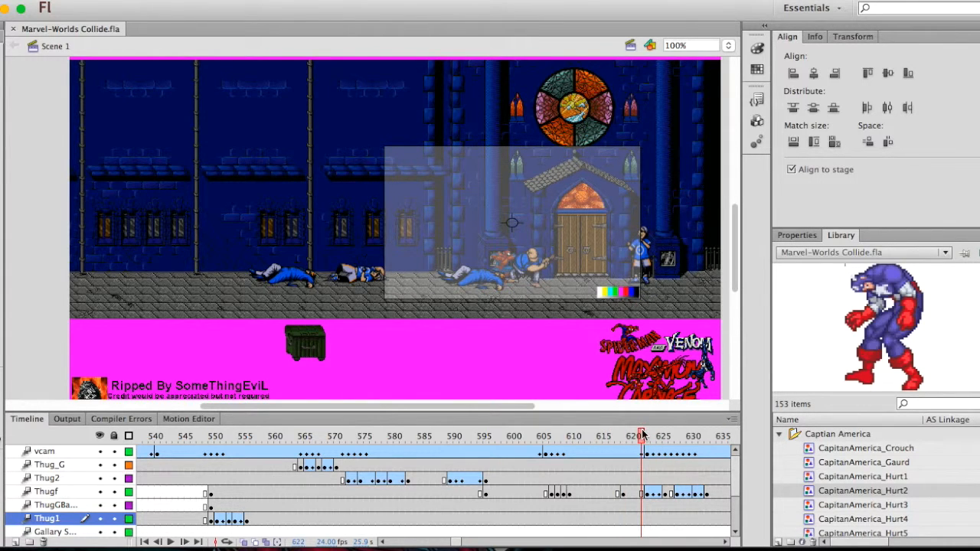
pyautogui.hscroll(-15, 469, 464)
pyautogui.hscroll(3, 352, 439)
pyautogui.hscroll(5, 352, 442)
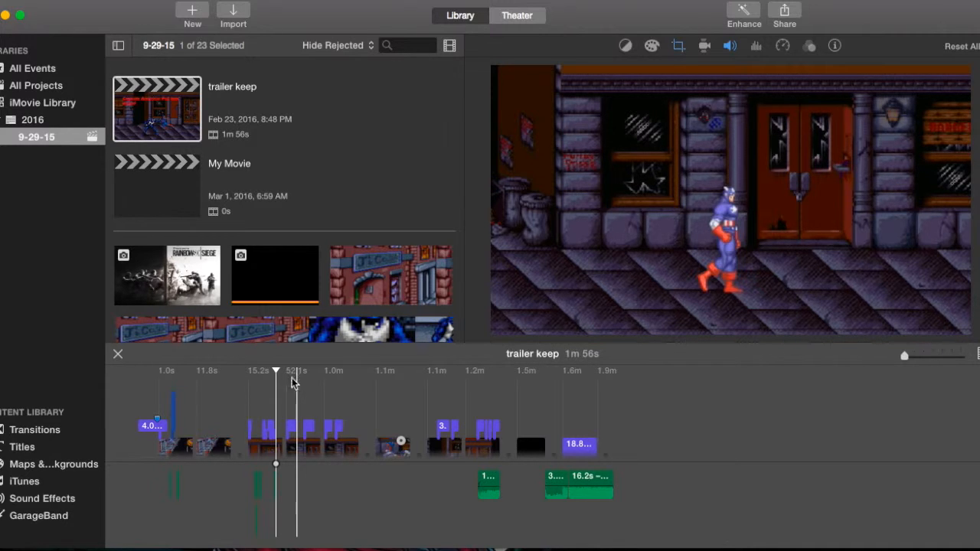
# Switch to iMovie and examine the video clips and sound tracks of the "trailer keep" project
pyautogui.scroll(-4, 185, 405)
pyautogui.scroll(-3, 230, 390)
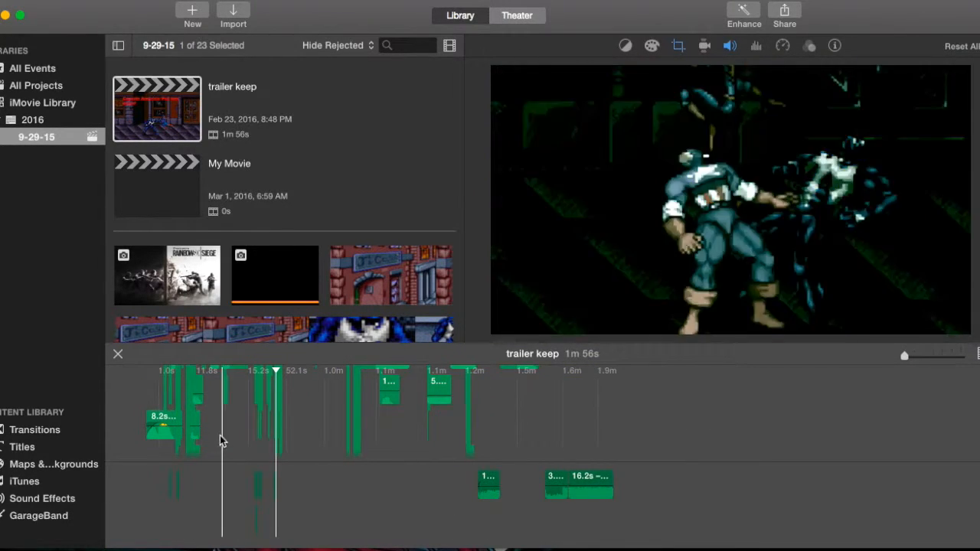
pyautogui.scroll(5, 221, 441)
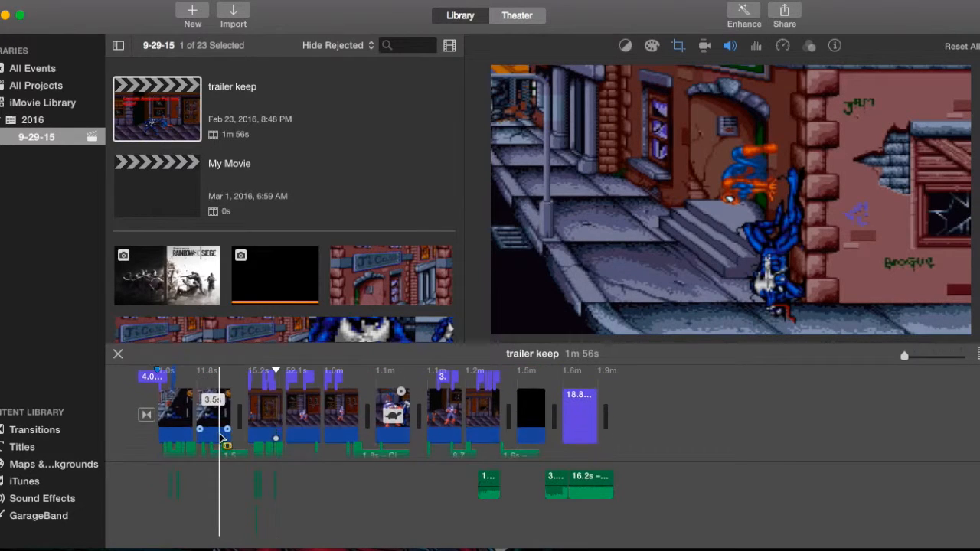
pyautogui.scroll(-3, 220, 441)
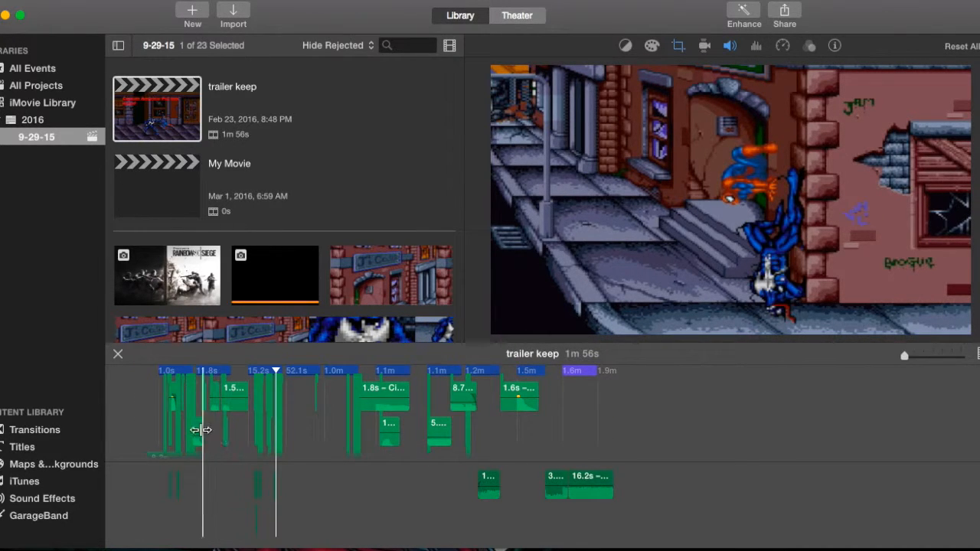